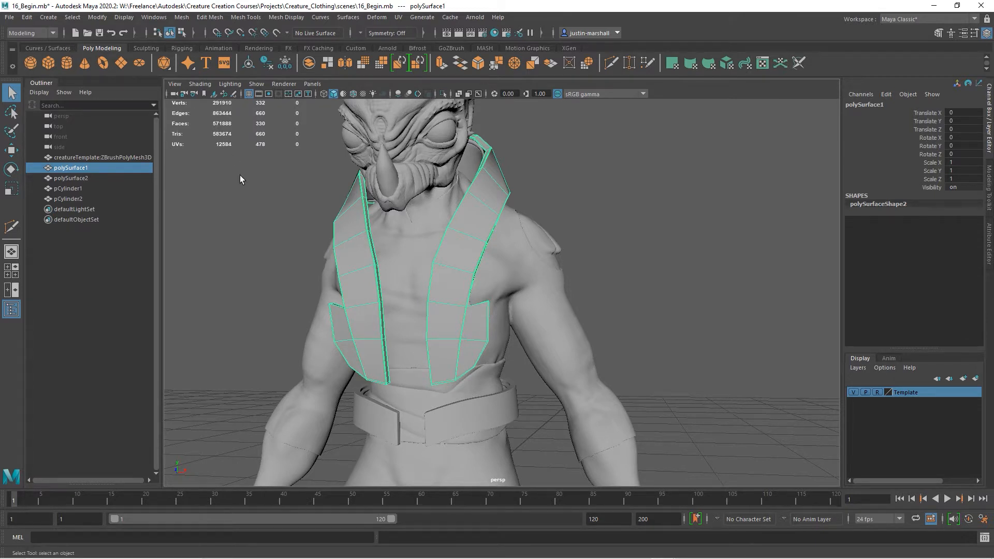
Step: Create a polygon cylinder and set its Rotate X to 90
left_click(50, 19)
mouse_move(155, 54)
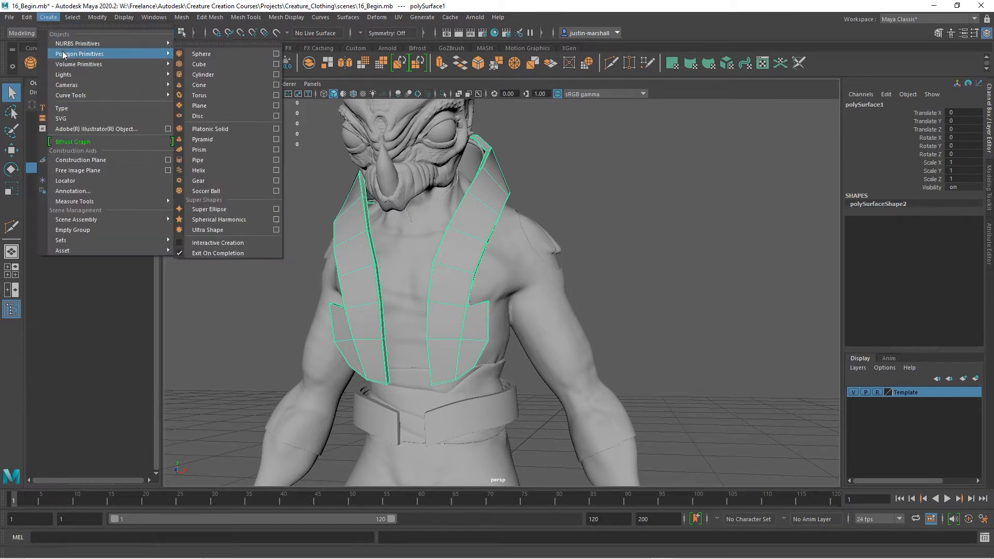
left_click(212, 73)
left_click_drag(528, 324, 476, 329, "alt")
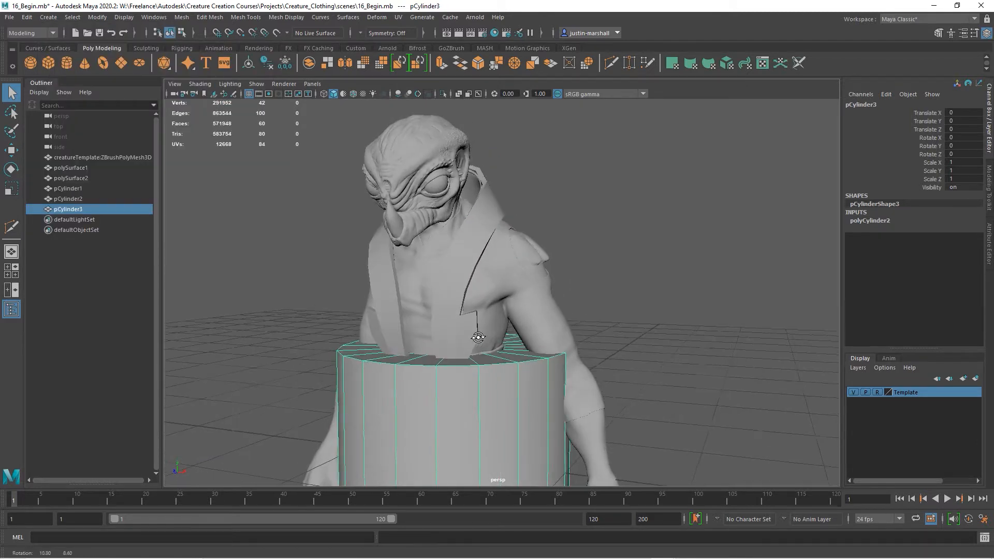
key("w")
key("e")
left_click_drag(443, 413, 431, 498)
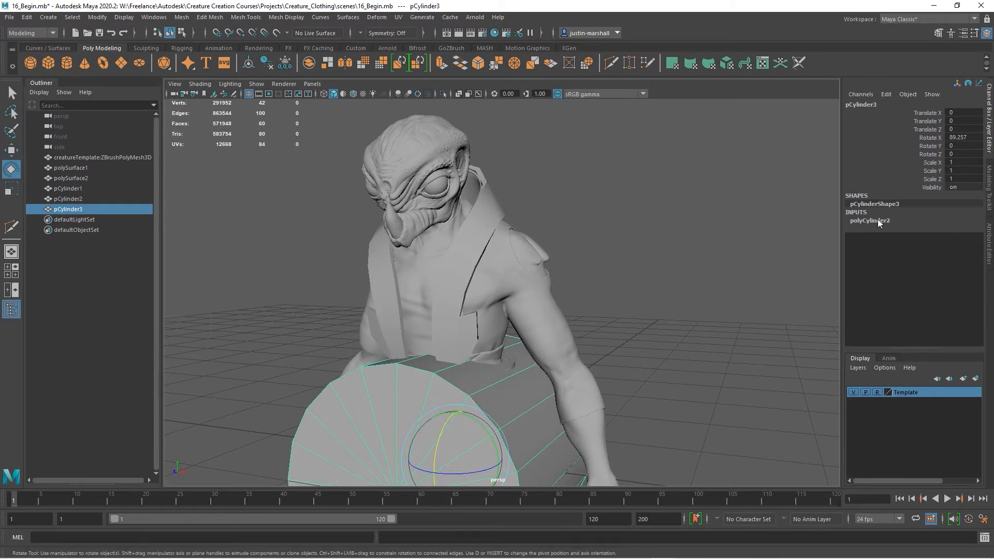
left_click(966, 137)
type("90")
key("Return")
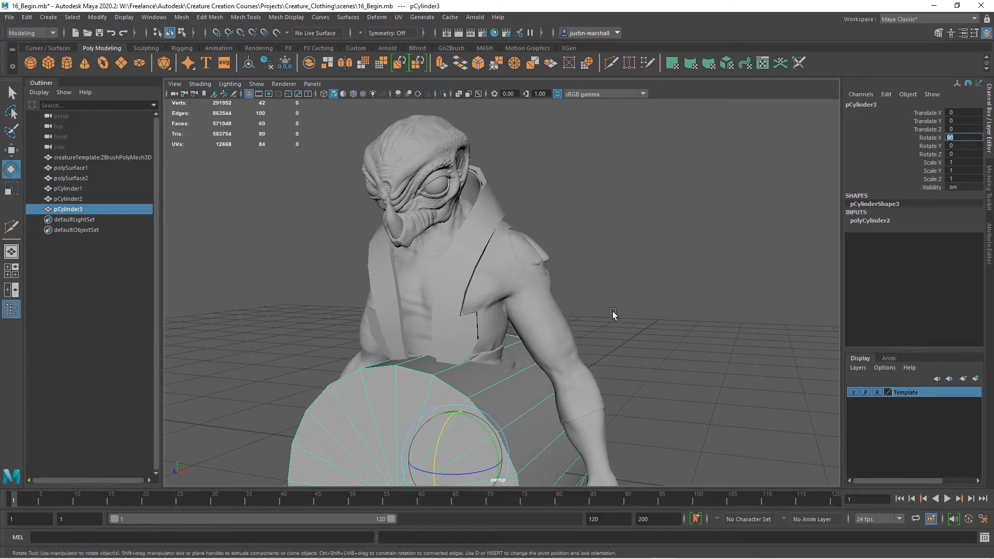
Step: Raise the cylinder to the creature's torso, at a Translate Y of about 1.035
middle_click_drag(574, 343, 608, 284, "alt")
key("w")
left_click_drag(484, 364, 472, 245)
Step: Reduce the cylinder's height to 0.2 in its construction inputs
left_click(862, 221)
left_click_drag(743, 236, 715, 249, "alt")
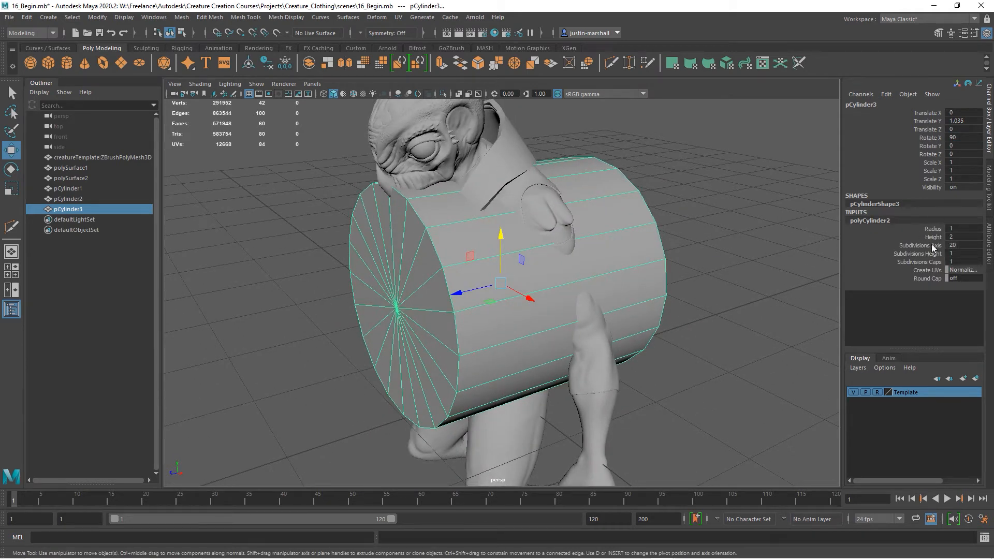
left_click(934, 238)
middle_click_drag(788, 247, 776, 247)
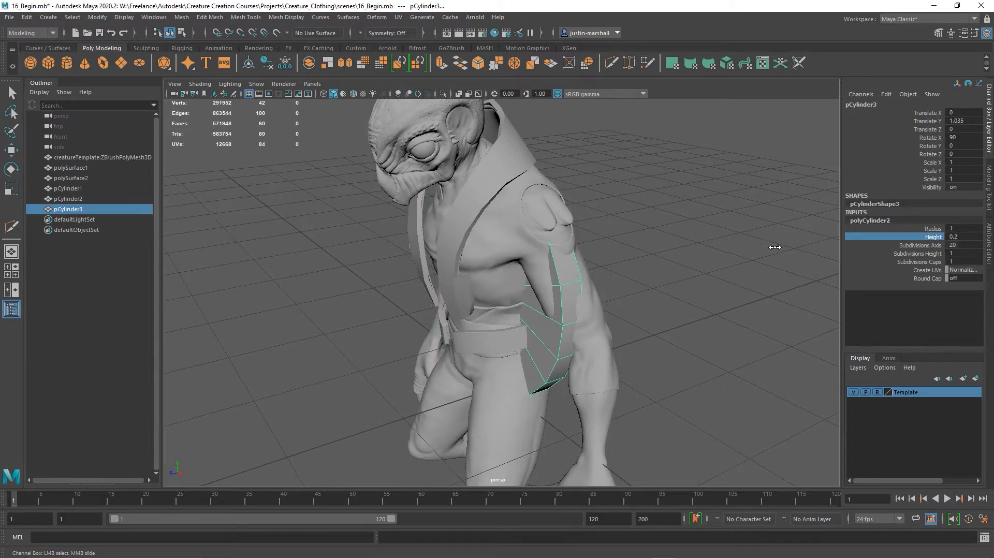
Step: Move the cylinder forward in front of the chest, at a Translate Z of about 0.733
key("w")
left_click_drag(455, 288, 379, 295)
left_click_drag(501, 308, 466, 287, "alt")
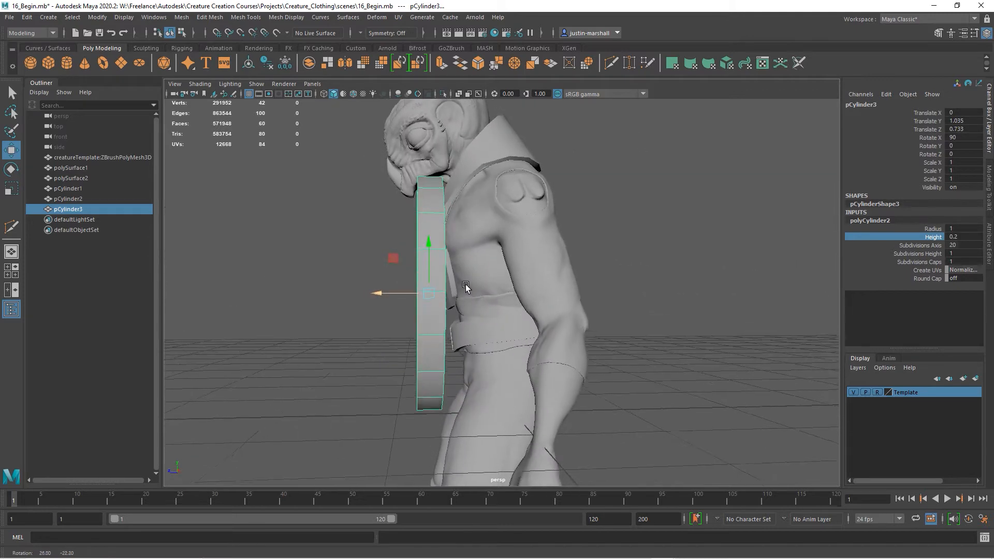
right_click_drag(466, 287, 542, 281, "alt")
middle_click_drag(542, 281, 563, 341, "alt")
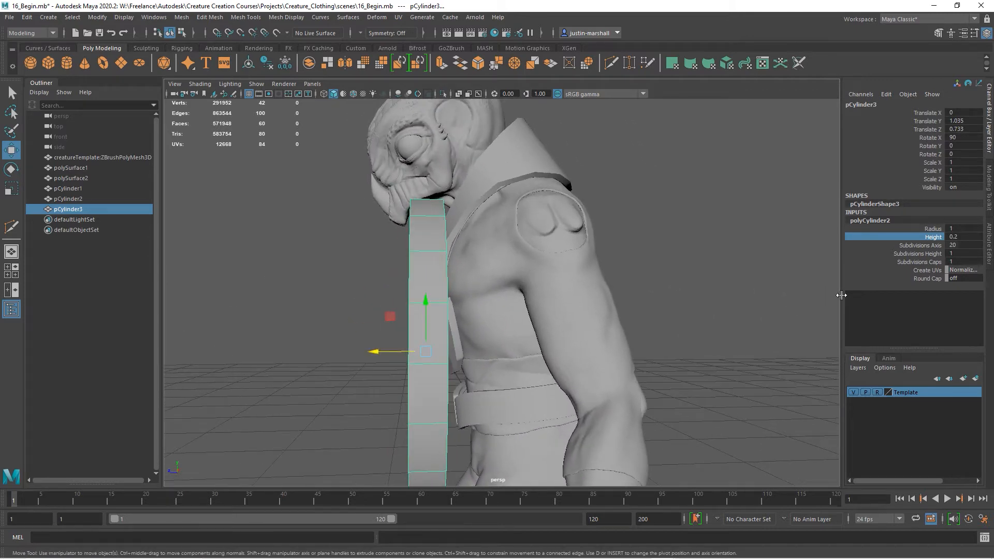
Step: Set the cylinder's height to 0.1
double_click(961, 238)
type("0.1")
key("Return")
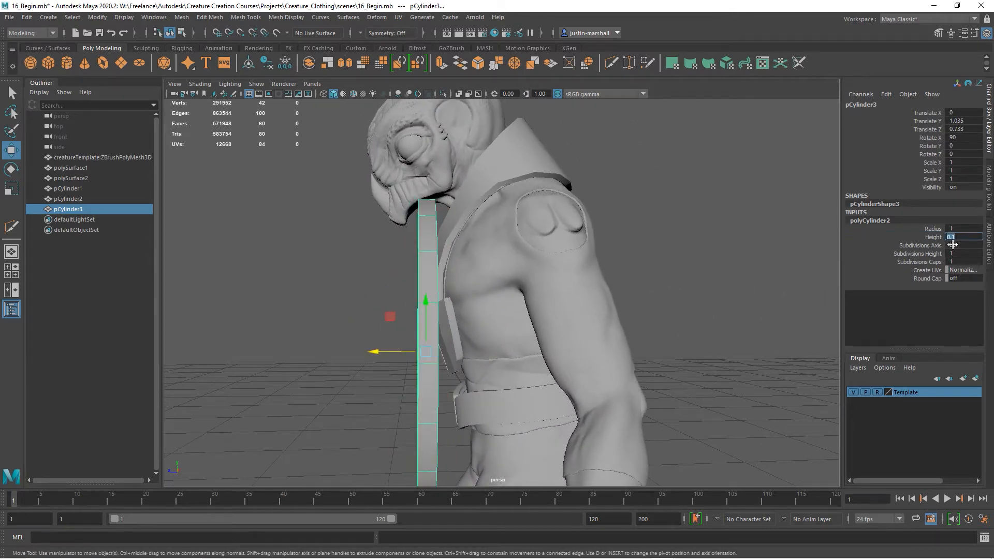
Step: Reduce the cylinder's radius to 0.3
left_click(933, 229)
left_click_drag(655, 278, 716, 282, "alt")
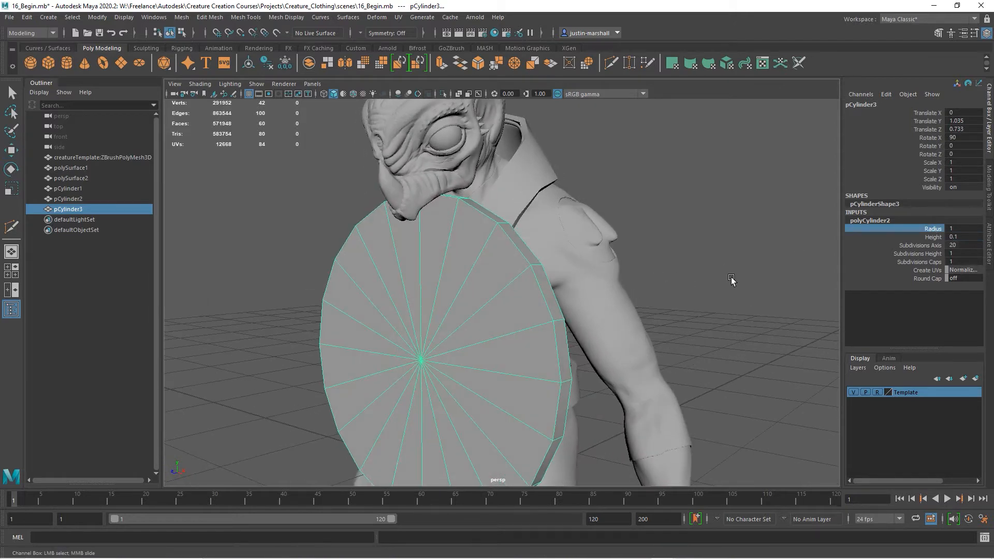
middle_click_drag(717, 283, 668, 283, "alt")
left_click_drag(713, 282, 693, 274, "alt")
middle_click_drag(692, 272, 689, 273)
left_click_drag(689, 273, 730, 293, "alt")
middle_click_drag(734, 288, 733, 289)
left_click_drag(732, 289, 689, 308, "alt")
Step: Raise the disc on the chest to a Translate Y of about 1.226
key("w")
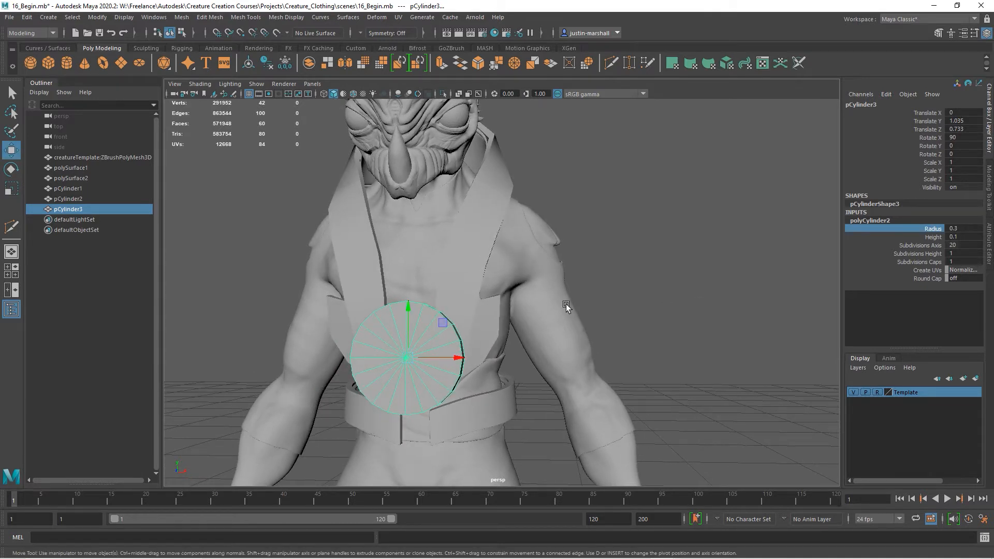
left_click_drag(408, 316, 409, 285)
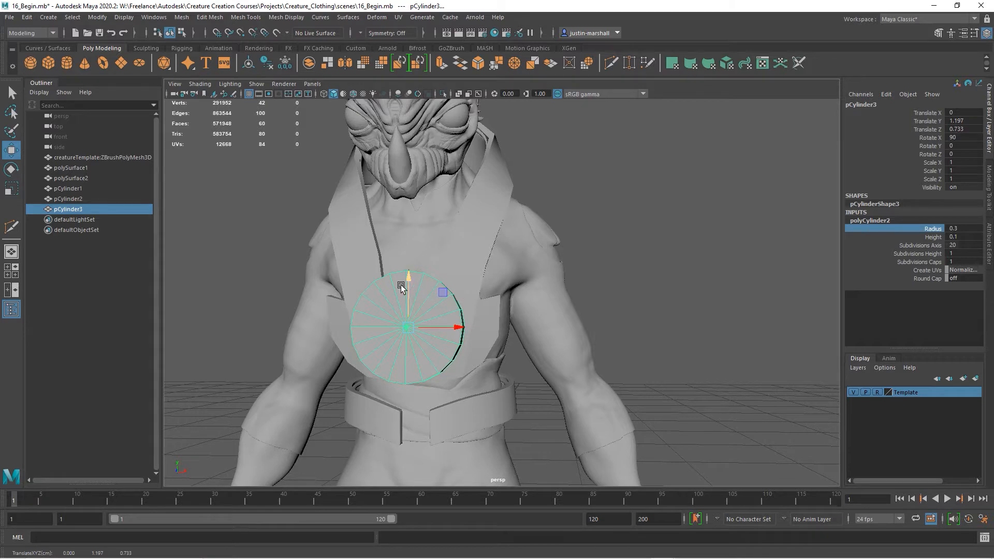
left_click_drag(412, 271, 414, 268)
right_click_drag(435, 282, 524, 318, "alt")
Step: Set the disc's radius to 0.25 and its height to 0.05
left_click(968, 228)
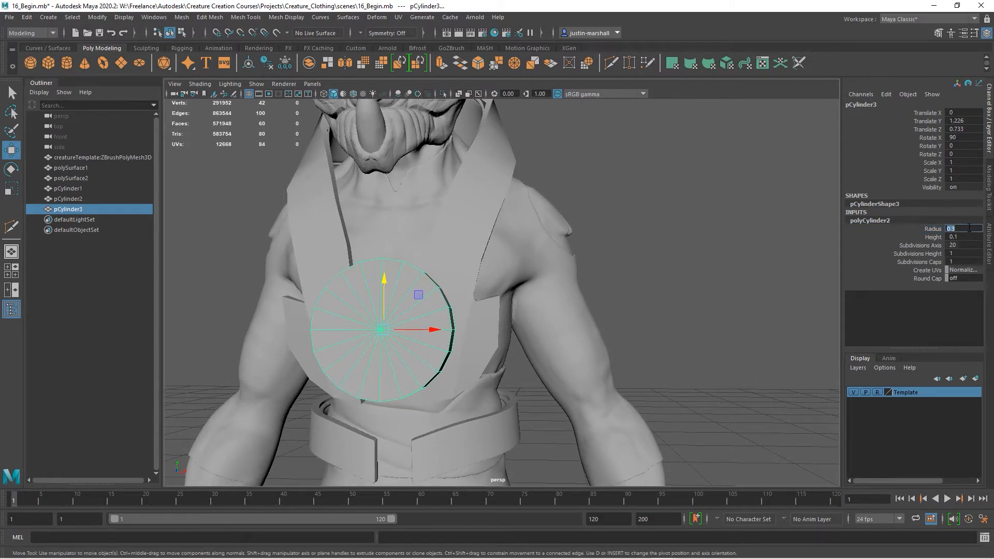
key("Return")
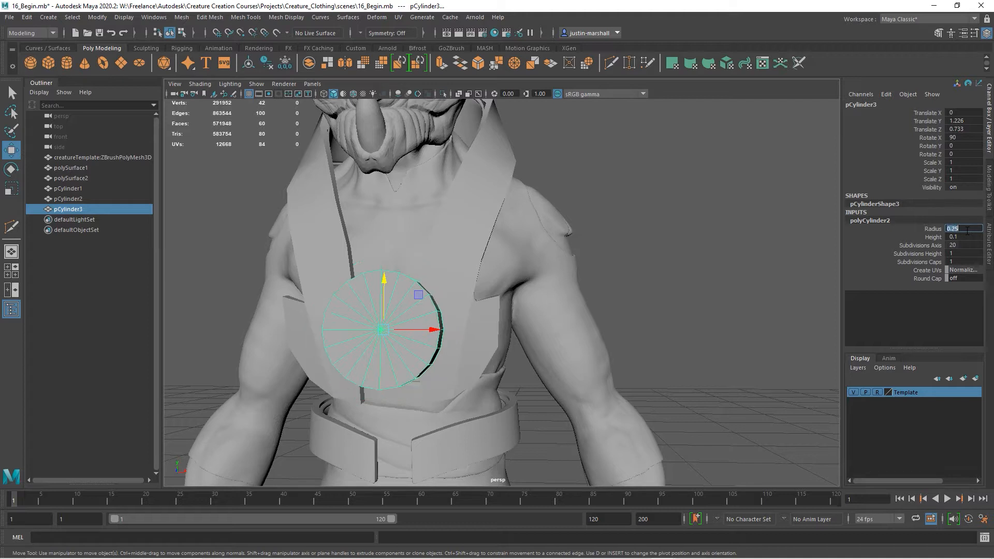
left_click(973, 238)
Step: Fit the disc against the vest by moving it to about 0.698 in Translate Z and tilting it to about 99.474 in Rotate X
left_click_drag(514, 247, 374, 255, "alt")
left_click_drag(365, 318, 661, 357)
key("e")
key("w")
key("e")
key("w")
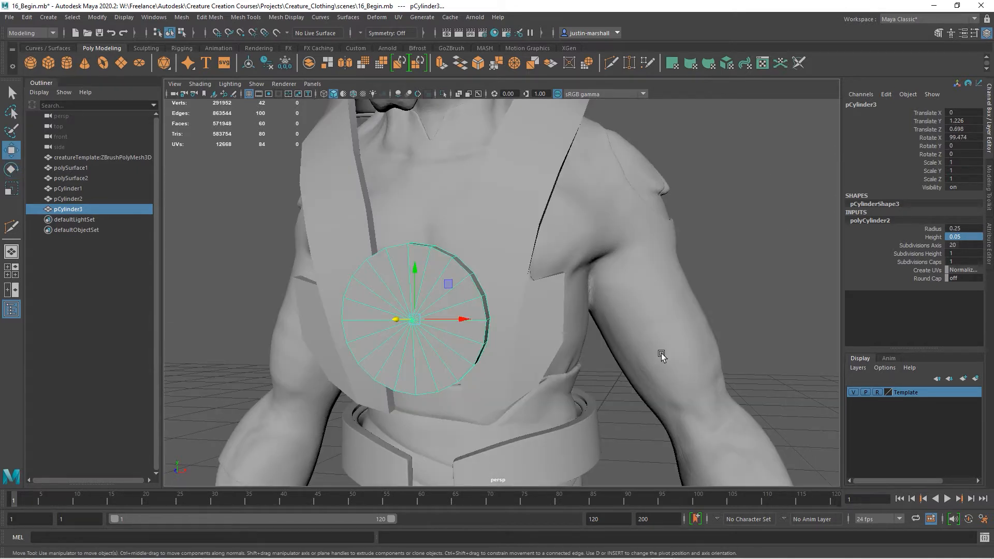
left_click_drag(487, 369, 398, 303, "alt")
key("ctrl+z")
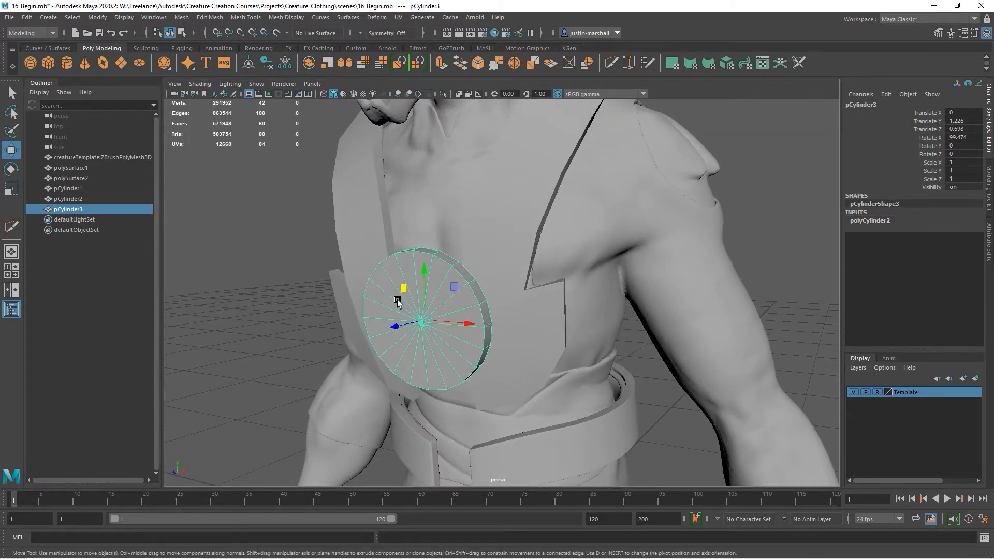
Step: Set the disc's cap subdivisions to 2, keeping one height subdivision
left_click(877, 221)
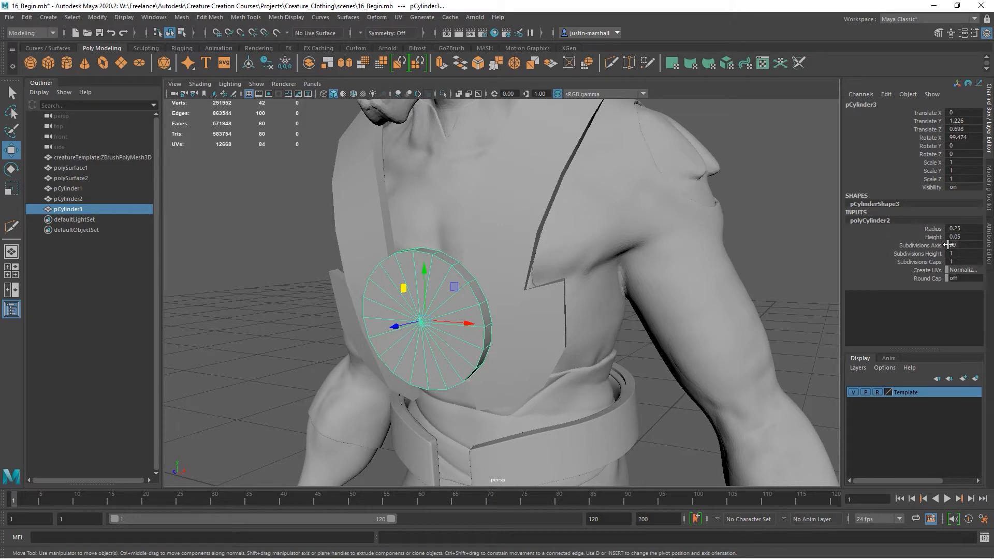
left_click(920, 254)
middle_click_drag(798, 247, 809, 241)
left_click(914, 262)
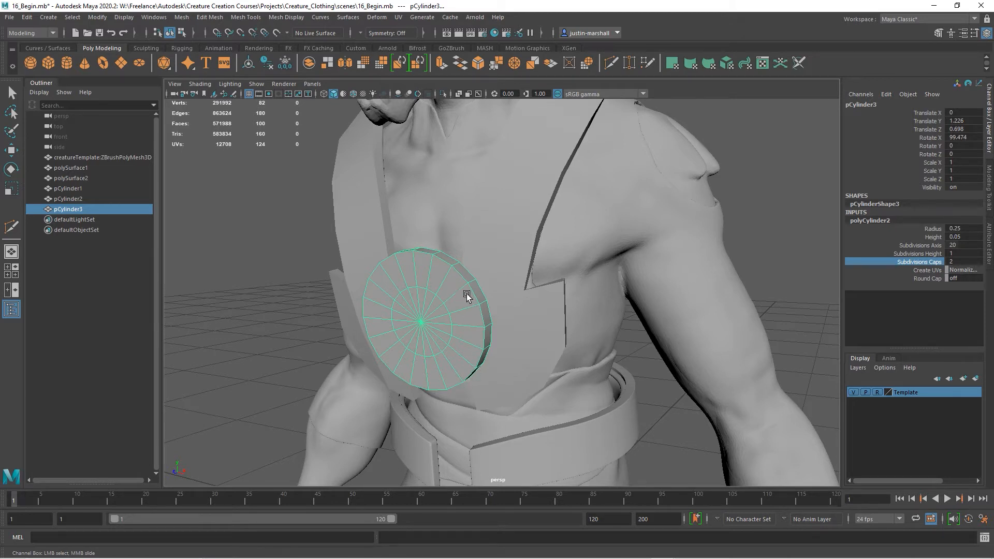
Step: Duplicate the disc and hide the original pCylinder3
left_click_drag(452, 300, 391, 284, "alt")
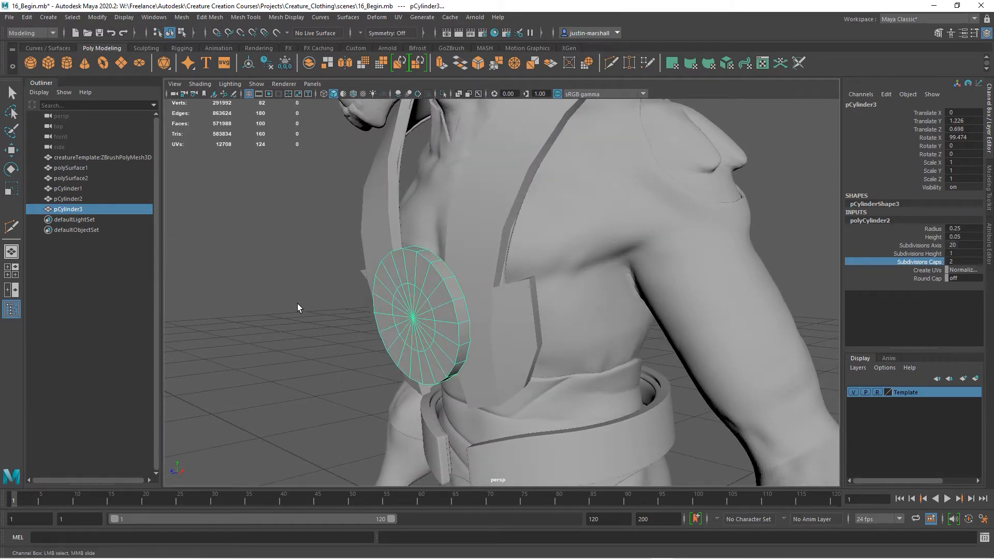
key("ctrl+d")
key("w")
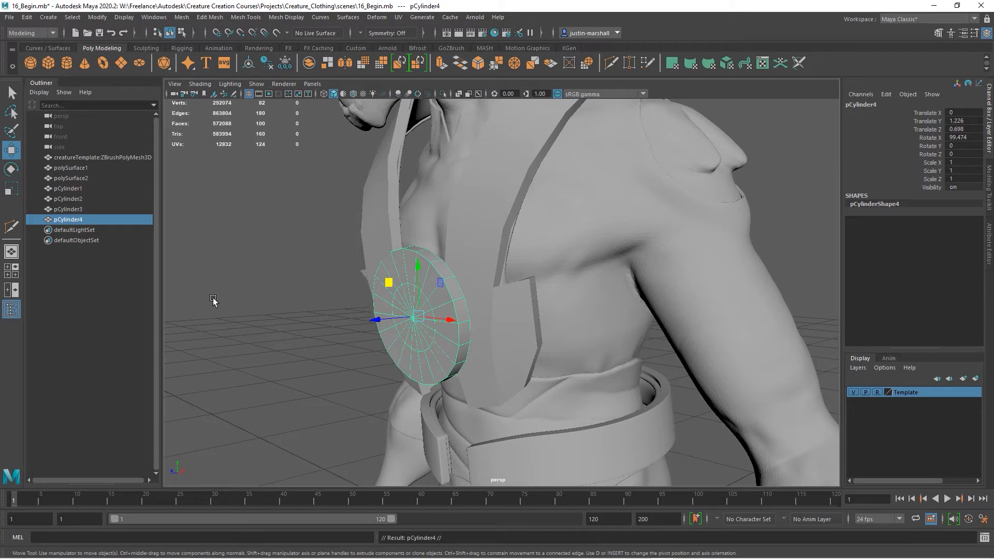
left_click(79, 209)
key("ctrl+h")
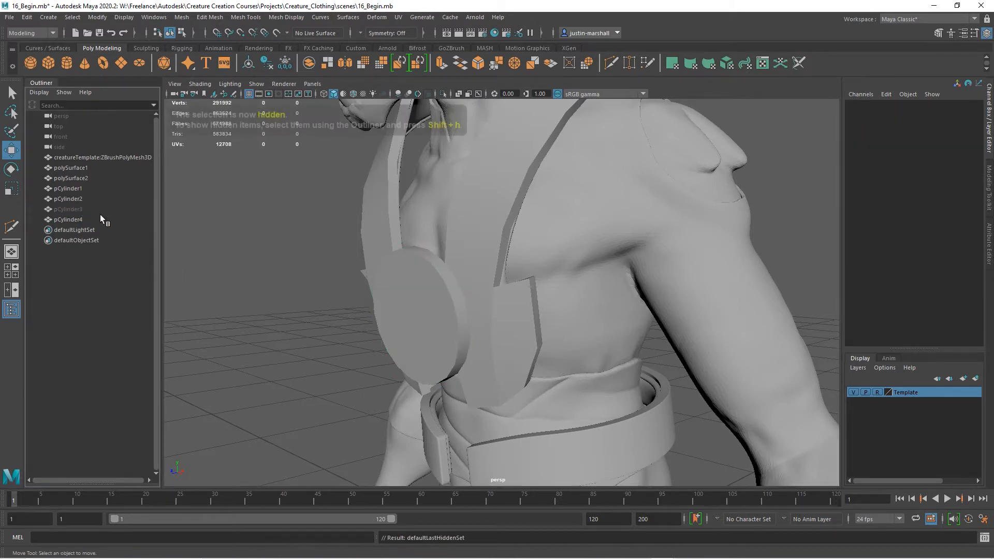
Step: Select the duplicated disc and isolate it in the viewport
left_click(453, 324)
left_click_drag(470, 347, 482, 363, "alt")
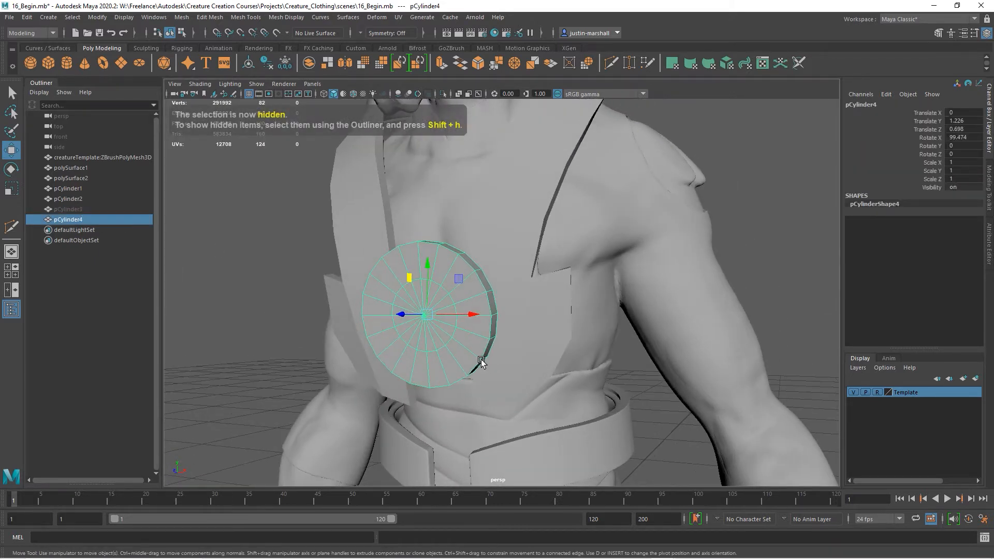
right_click_drag(452, 341, 516, 349, "alt")
middle_click_drag(475, 351, 567, 325, "alt")
right_click_drag(567, 325, 617, 335, "alt")
left_click_drag(617, 335, 544, 338, "alt")
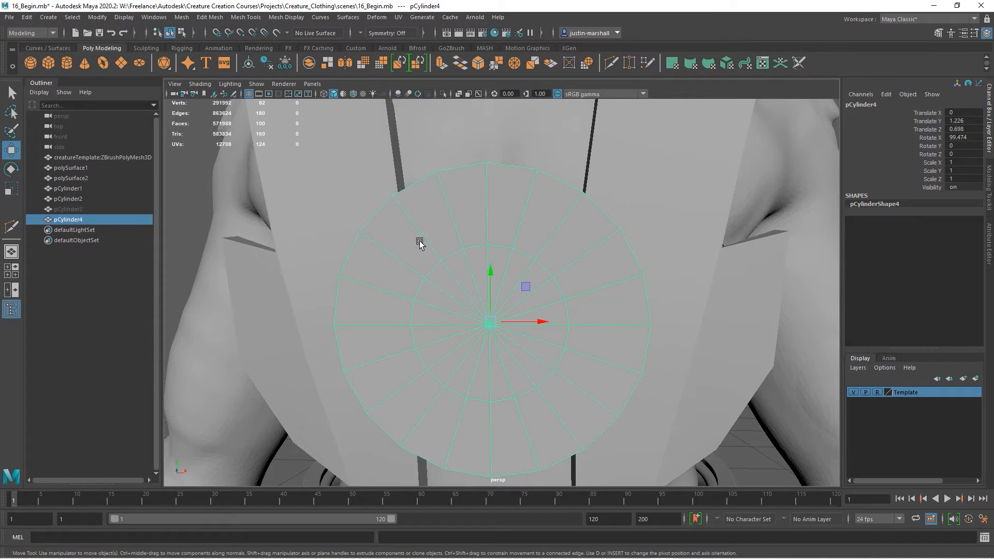
left_click(257, 84)
mouse_move(274, 105)
left_click(383, 102)
mouse_move(579, 328)
left_mouse_down("alt")
mouse_move(560, 328)
mouse_move(578, 336)
left_mouse_up("alt")
scroll(559, 326, "up", 2)
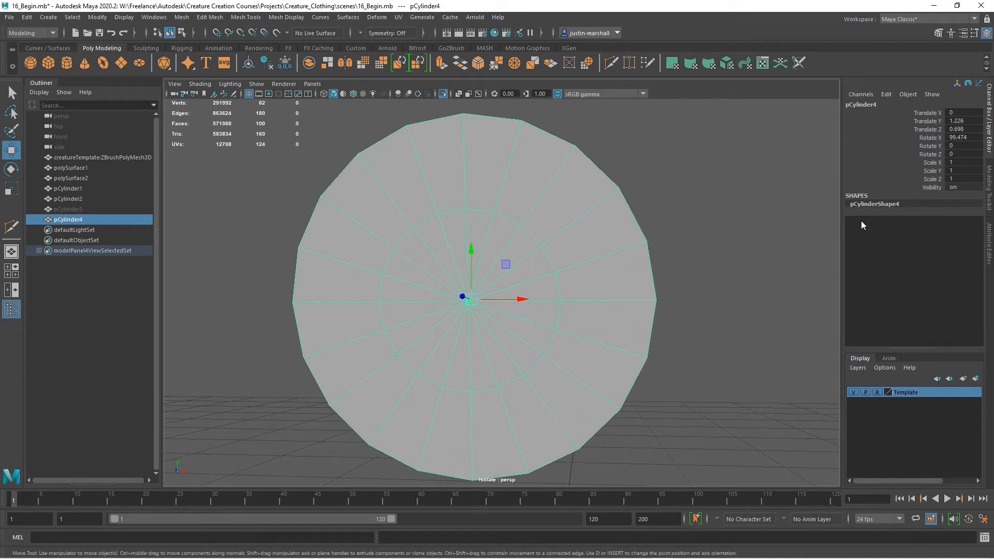
Step: Delete the diagonal spoke edges inside the front cap's inner ring, keeping only the horizontal and vertical ones
right_click_drag(508, 320, 615, 334, "alt")
middle_click_drag(548, 324, 553, 313, "alt")
right_click_drag(551, 312, 571, 313, "alt")
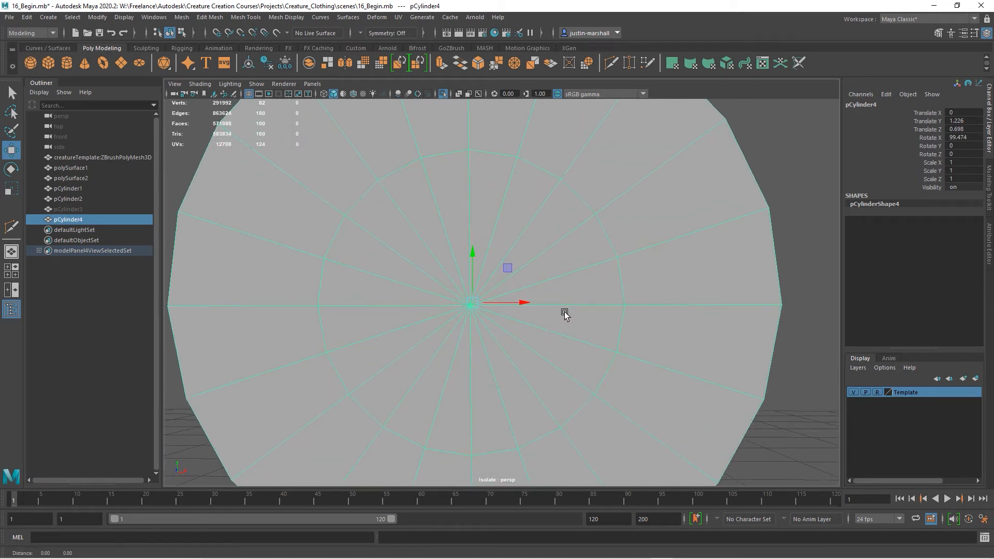
middle_click_drag(567, 311, 556, 336, "alt")
right_click_drag(487, 271, 487, 234)
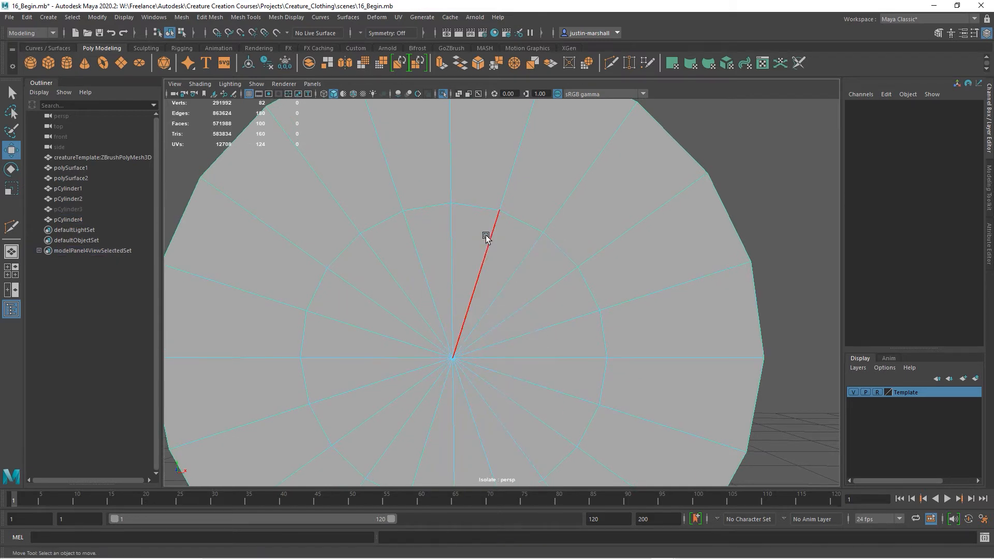
left_click(486, 255)
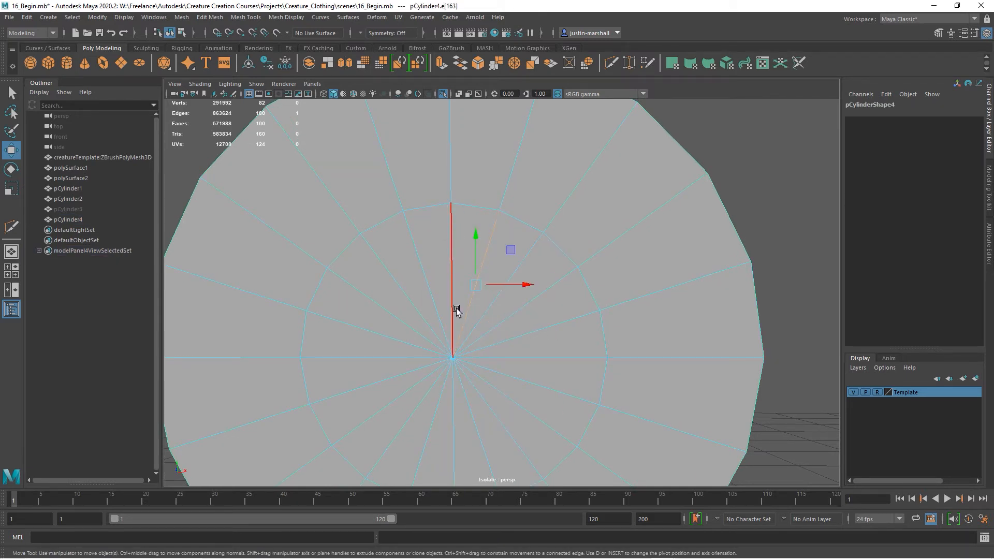
left_click(529, 256, "shift")
left_click(518, 312, "shift")
left_click(524, 334, "shift")
left_click(432, 282, "shift")
left_click(401, 291, "shift")
left_click(384, 308, "shift")
left_click(374, 330, "shift")
left_click(382, 381, "shift")
left_click(391, 399, "shift")
left_click(408, 415, "shift")
left_click(435, 421, "shift")
left_click(470, 421, "shift")
left_click(491, 417, "shift")
left_click(516, 403, "shift")
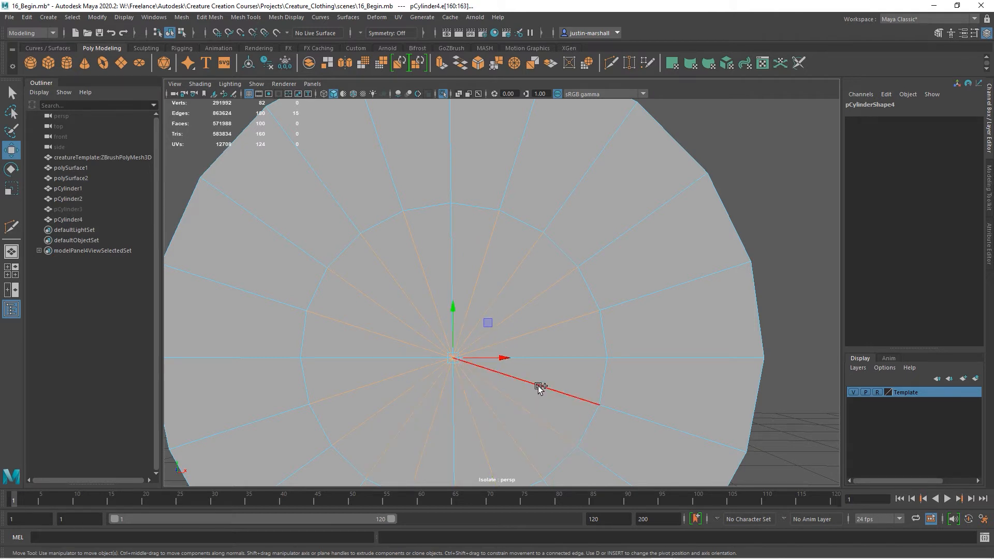
key("Delete")
Step: Delete the diagonal spoke edges inside the back cap's inner ring, keeping only the horizontal and vertical ones
scroll(577, 322, "down", 5)
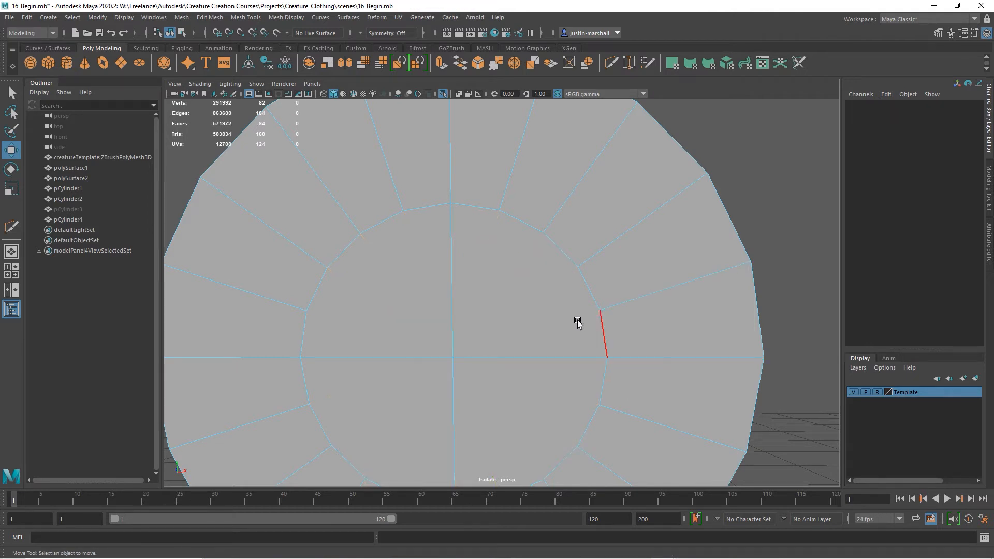
left_click_drag(589, 346, 488, 337, "alt")
scroll(511, 267, "up", 2)
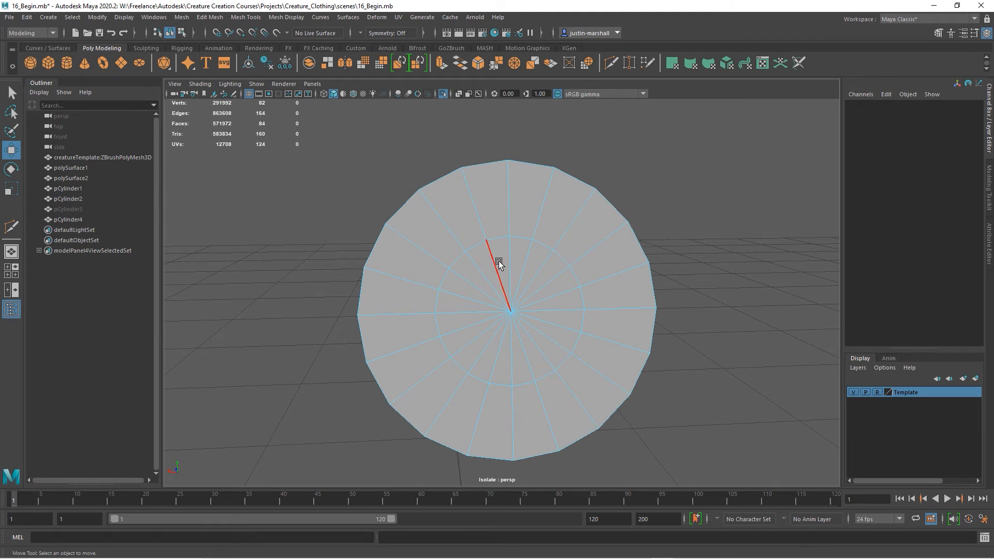
left_click(498, 261)
left_click(495, 289, "shift")
left_click(484, 292, "shift")
left_click(475, 301, "shift")
left_click(470, 324, "shift")
left_click(474, 338, "shift")
left_click(478, 351, "shift")
left_click(494, 357, "shift")
left_click(526, 357, "shift")
left_click(544, 352, "shift")
left_click(555, 340, "shift")
left_click(560, 326, "shift")
left_click(556, 283, "shift")
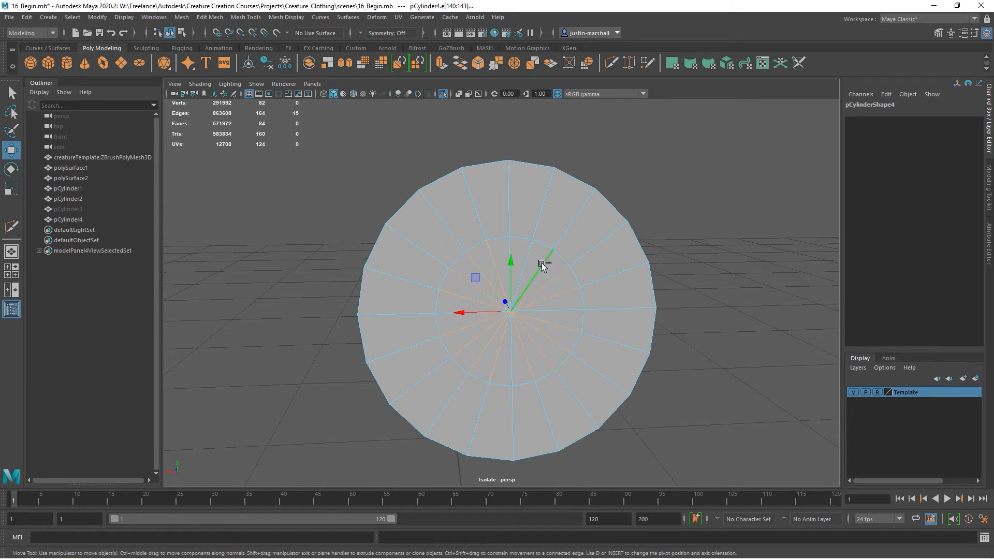
left_click(529, 256, "shift")
key("Delete")
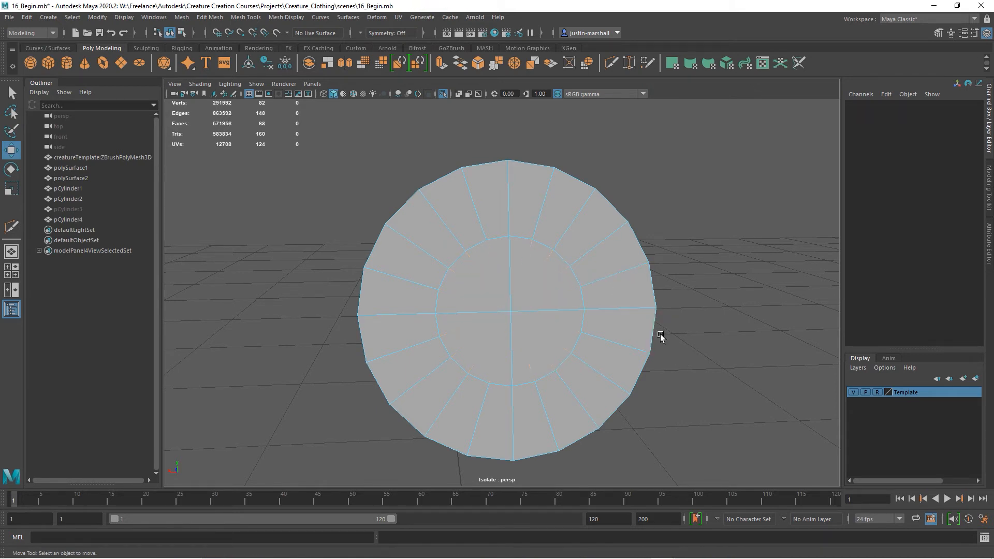
Step: Cut two horizontal edges across the front cap's inner ring with Multi-Cut, one just above and one just below the centre line
left_click_drag(436, 331, 650, 309, "alt")
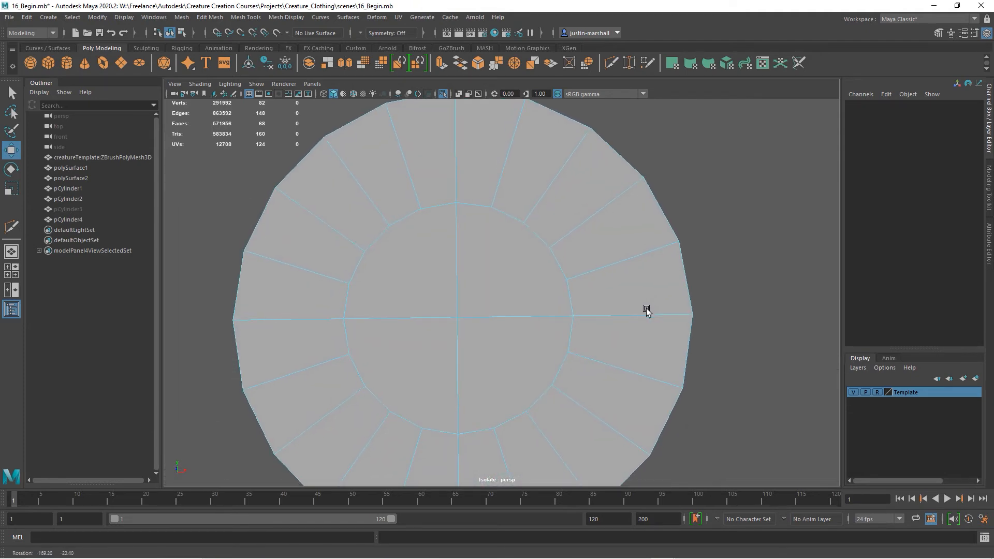
left_click(612, 63)
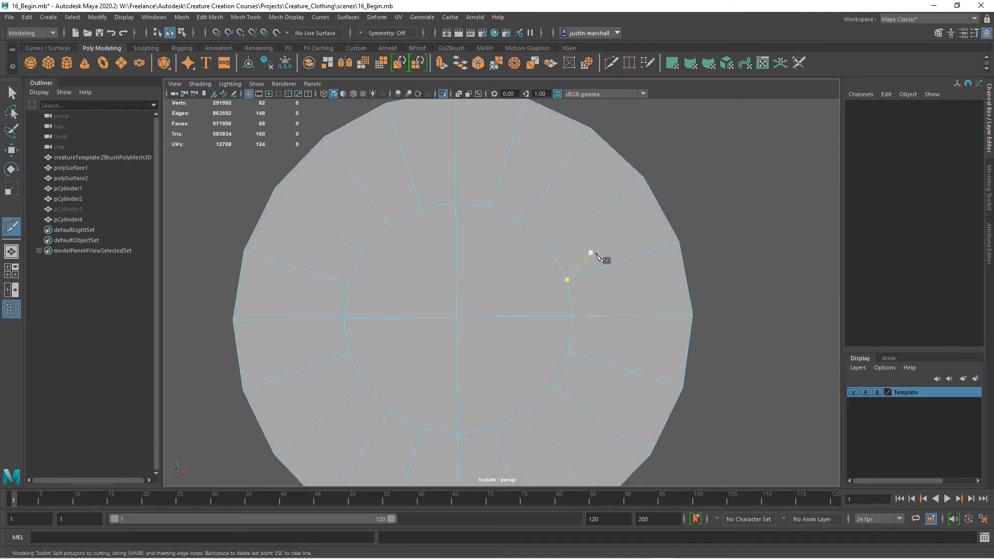
middle_click_drag(642, 266, 550, 252, "alt")
right_click_drag(507, 265, 474, 266, "alt")
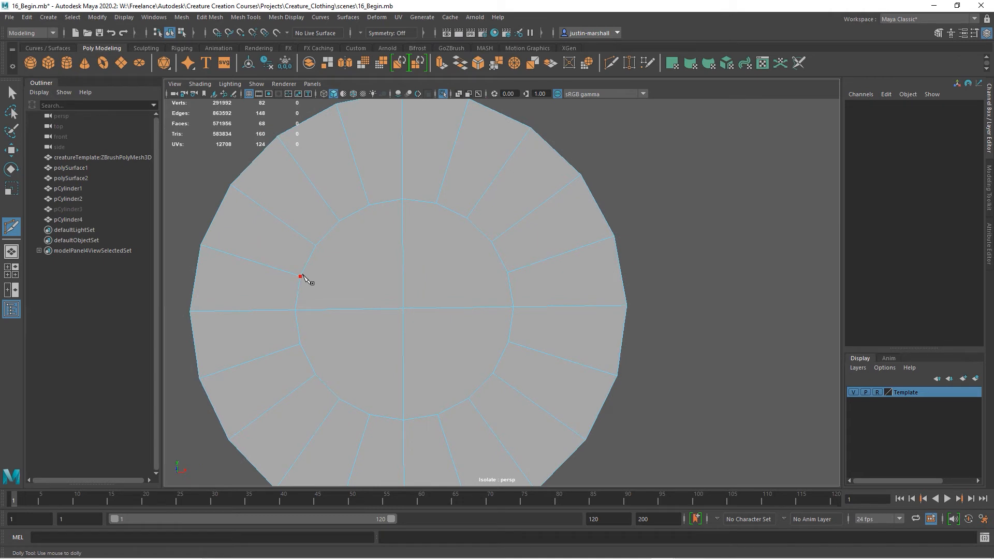
right_click(491, 279)
left_click(404, 309)
left_click(300, 344)
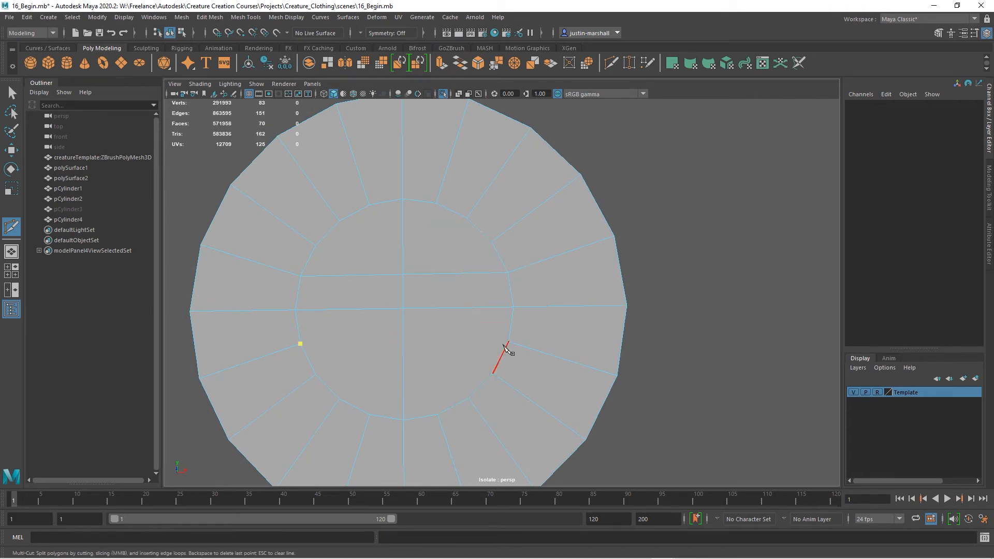
left_click(509, 342)
right_click(498, 328)
Step: Cut two vertical edges across the front cap's inner ring, one on each side of the vertical centre line
left_click(369, 414)
right_click(387, 392)
left_click(436, 203)
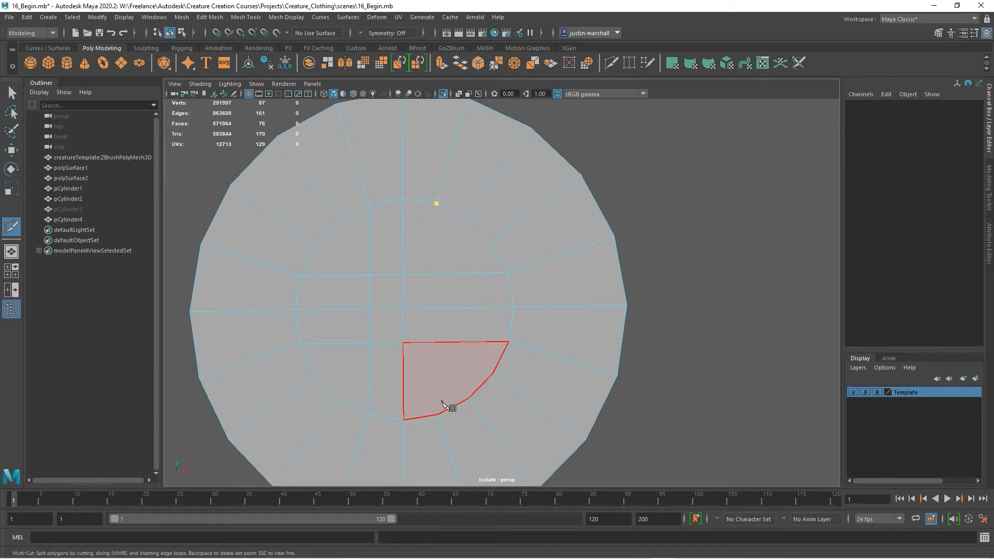
left_click(438, 414)
right_click(481, 380)
left_click(493, 372)
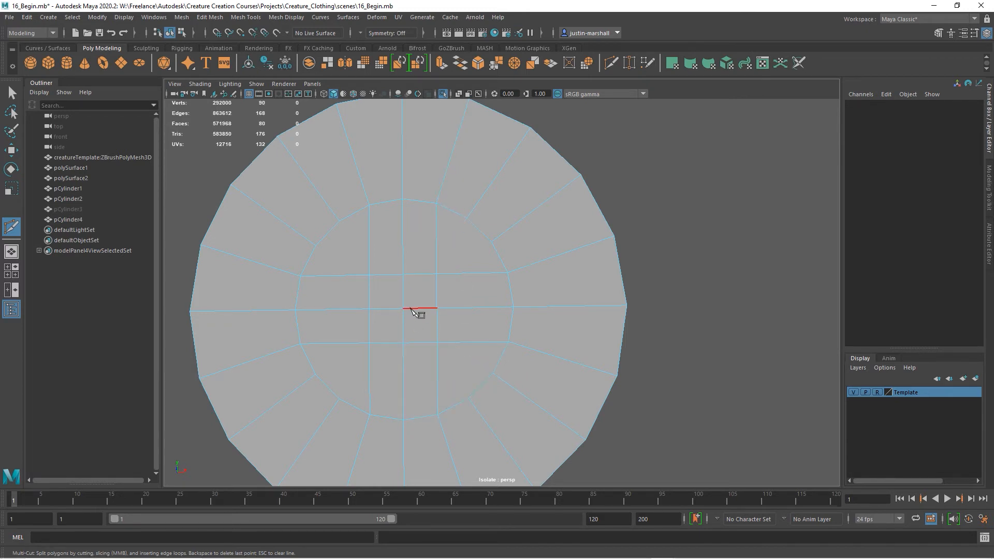
Step: Cut a second pair of horizontal edges across the front cap's inner ring, joining the next ring vertices above and below
left_click(317, 247)
left_click(316, 246)
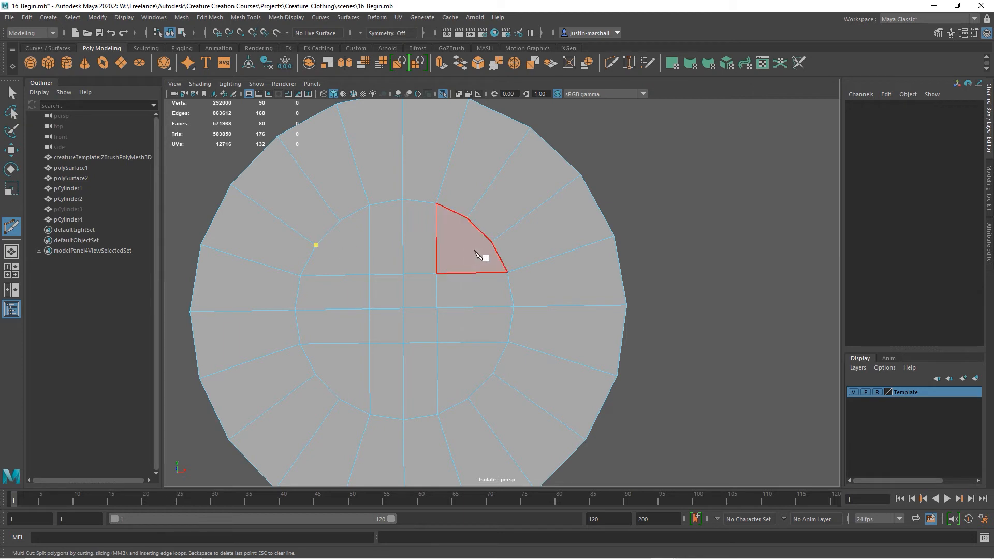
key("Return")
left_click(316, 374)
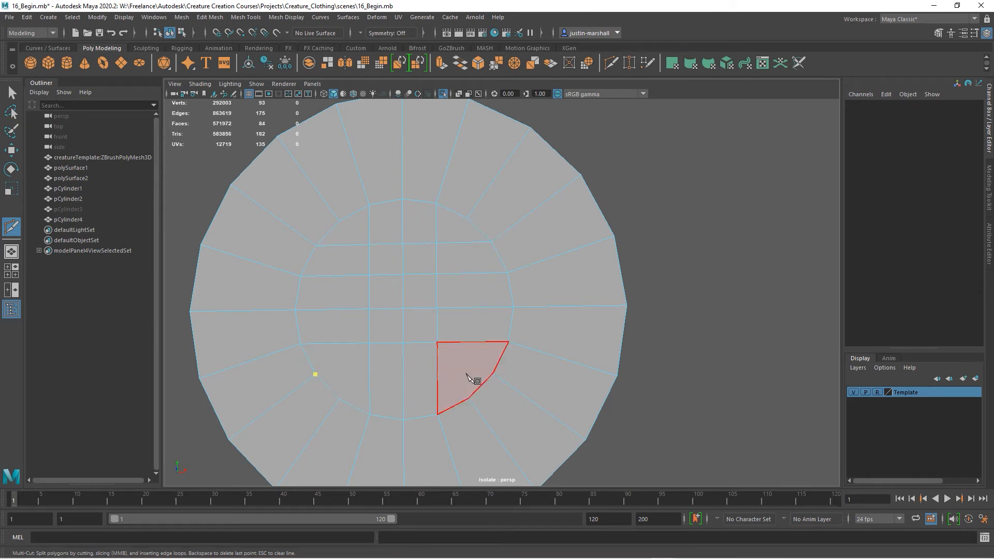
left_click(493, 374)
key("Return")
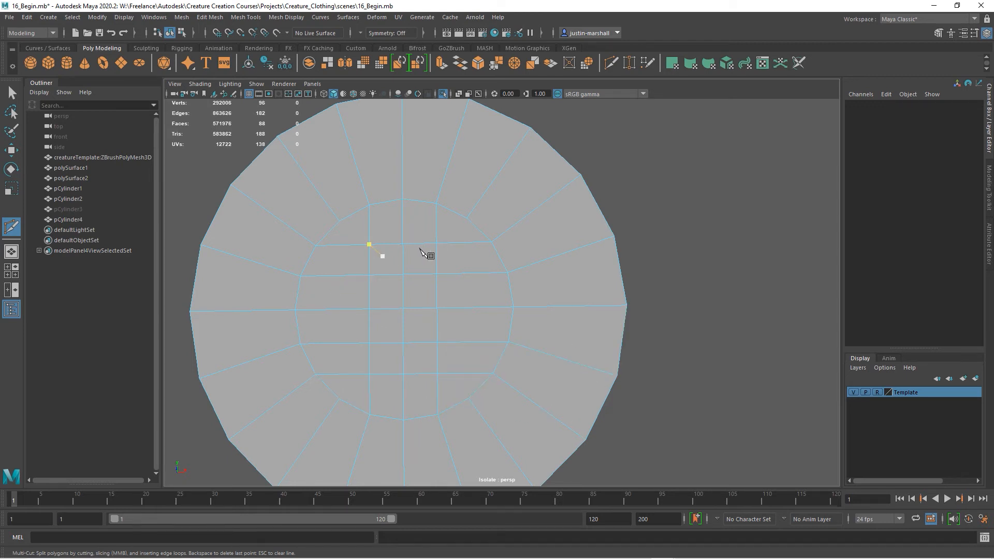
Step: Cut two horizontal edges across the back cap's inner ring, one just above and one just below its centre line
right_click_drag(510, 365, 487, 336, "alt")
left_click_drag(534, 319, 513, 313, "alt")
right_click_drag(479, 311, 544, 276, "alt")
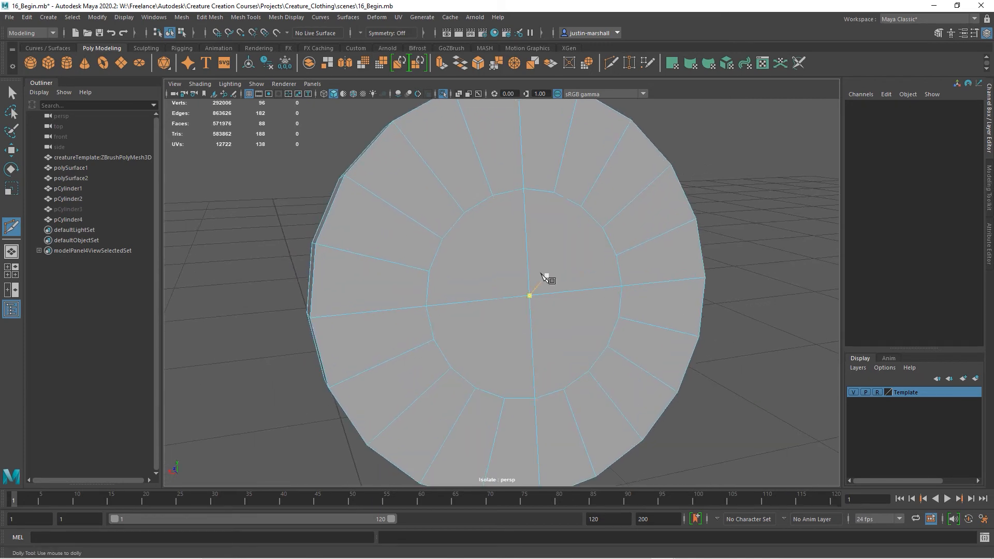
middle_click_drag(543, 276, 444, 311, "alt")
left_click_drag(444, 312, 464, 320, "alt")
left_click(339, 316)
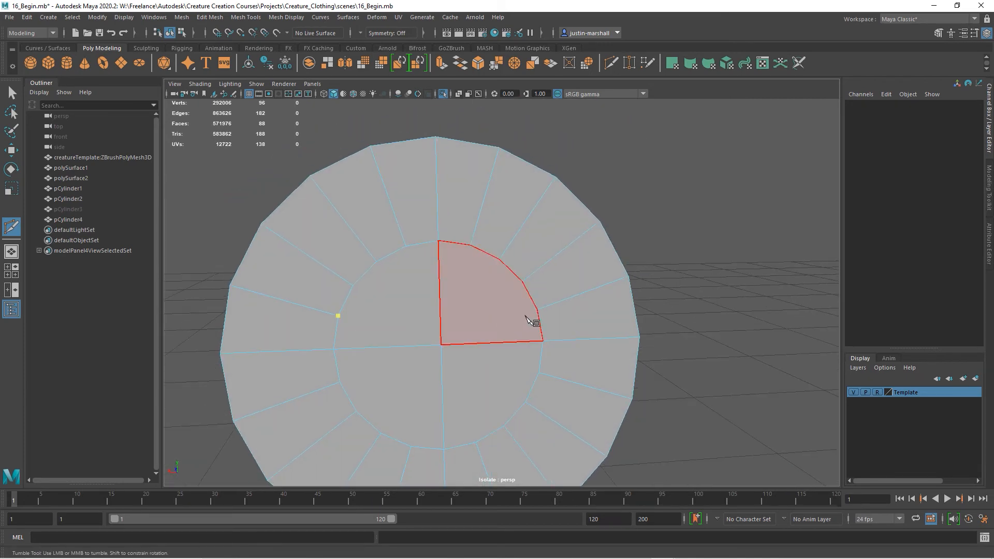
left_click(524, 322)
key("Return")
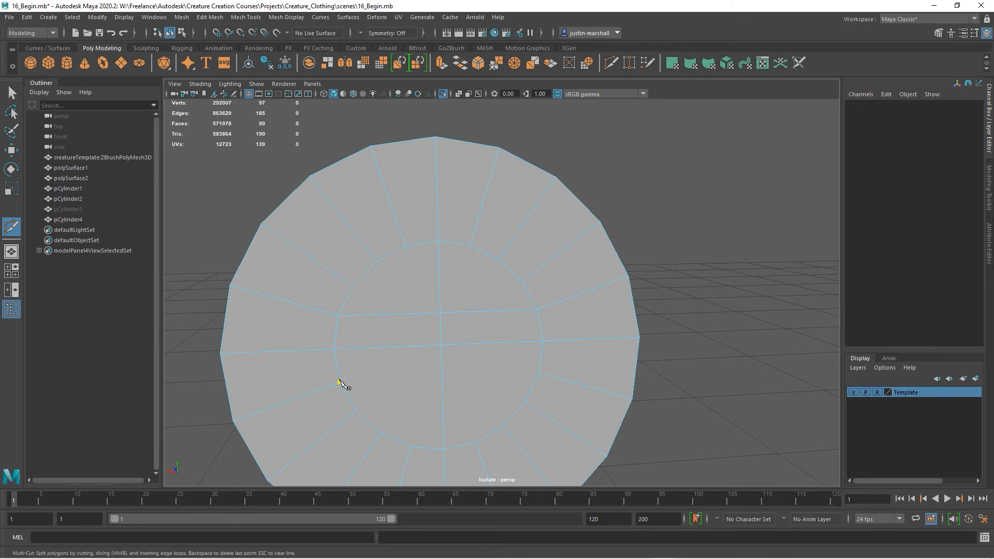
left_click(517, 360)
key("Return")
key("Escape")
Step: Cut two vertical edges across the back cap's inner ring, one on each side of its vertical centre line
left_click(405, 246)
left_click(410, 444)
key("Return")
key("Return")
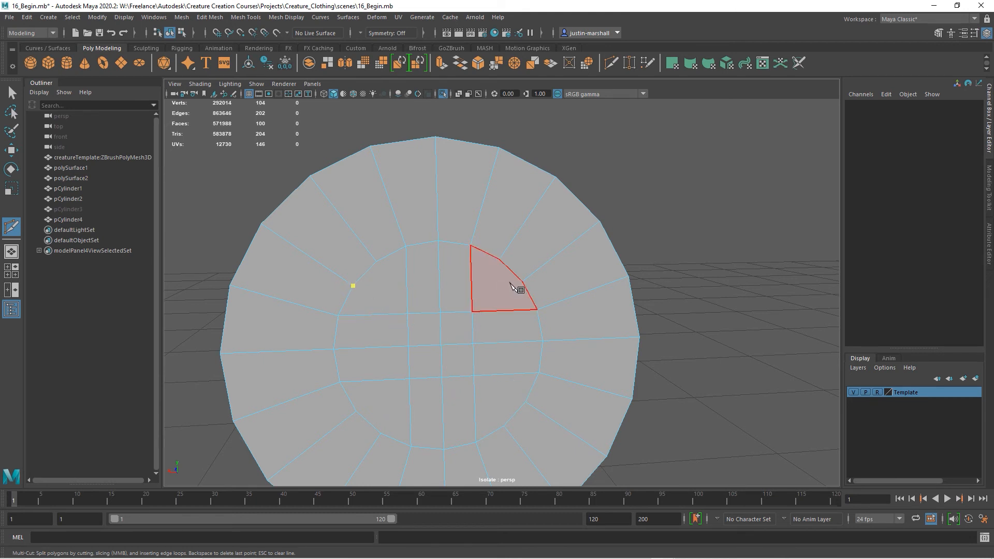
Step: Cut the outer pair of horizontal edges across the back cap's inner ring to match the front cap's grid
left_click(375, 410)
left_click(526, 403)
key("Return")
mouse_move(444, 333)
left_mouse_down("alt")
mouse_move(464, 322)
mouse_move(377, 315)
mouse_move(511, 330)
mouse_move(526, 321)
mouse_move(450, 324)
left_mouse_up("alt")
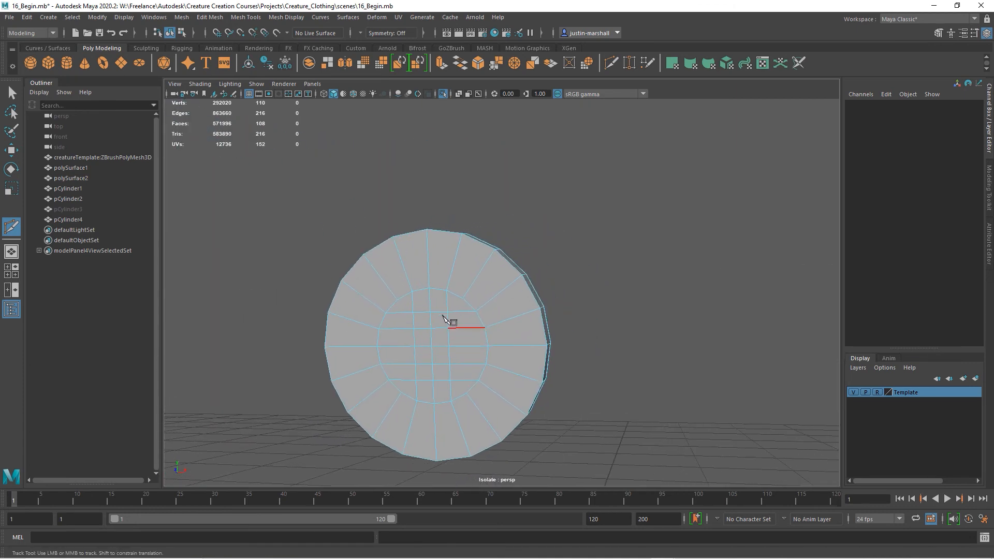
Step: Insert supporting edge loops close to the disc's front and back rim edges, on both the caps and the side wall
left_click(184, 35)
left_click(171, 35)
left_click_drag(494, 331, 425, 365, "alt")
right_click_drag(497, 342, 489, 376, "alt")
key("q")
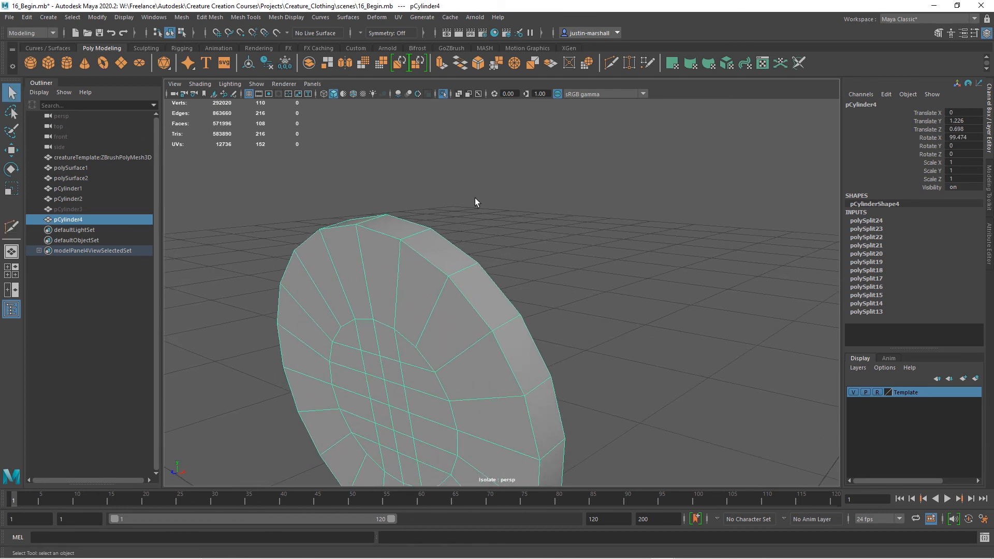
left_click(611, 62)
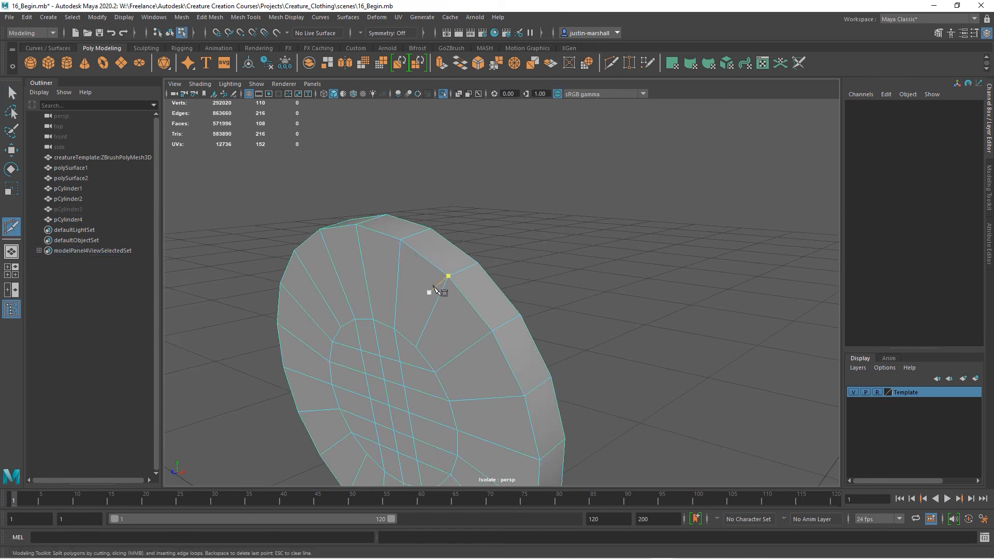
left_click(456, 277, "ctrl")
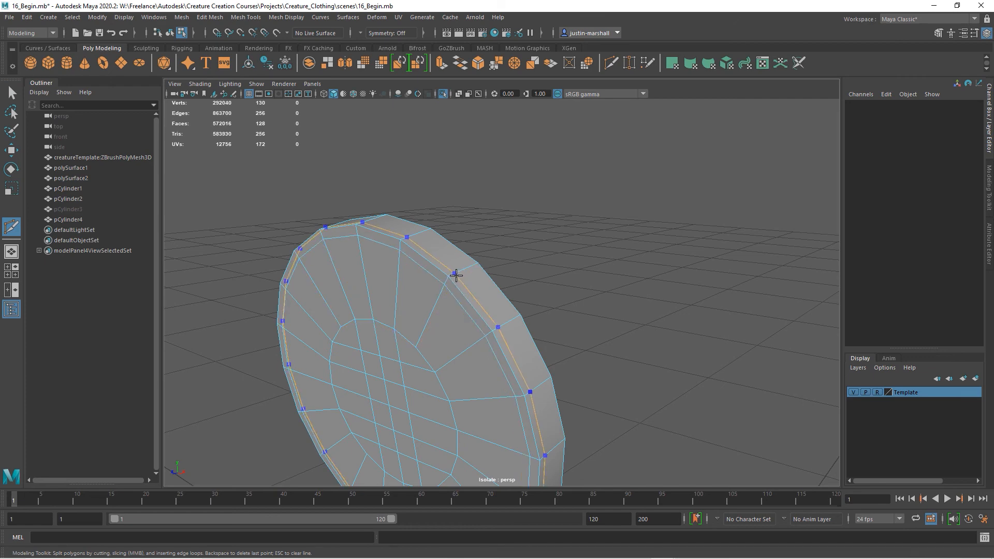
left_click(473, 267, "ctrl")
left_click_drag(541, 293, 560, 303, "alt")
left_click(388, 269, "ctrl")
Step: Return to object selection with the disc selected and turn off isolation so the whole creature is displayed
right_click_drag(560, 303, 488, 315, "alt")
left_click_drag(513, 308, 466, 314, "alt")
right_click_drag(466, 314, 421, 310, "alt")
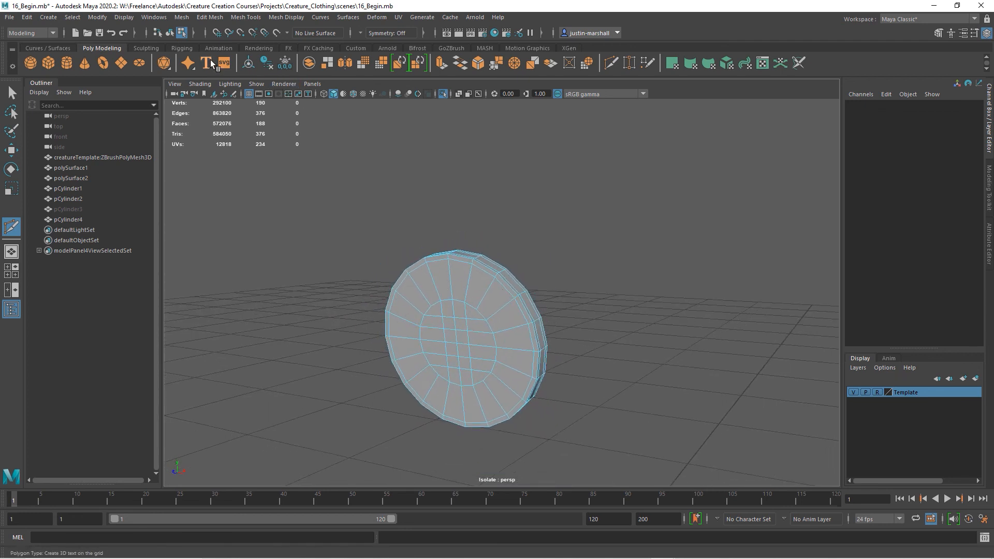
left_click(171, 34)
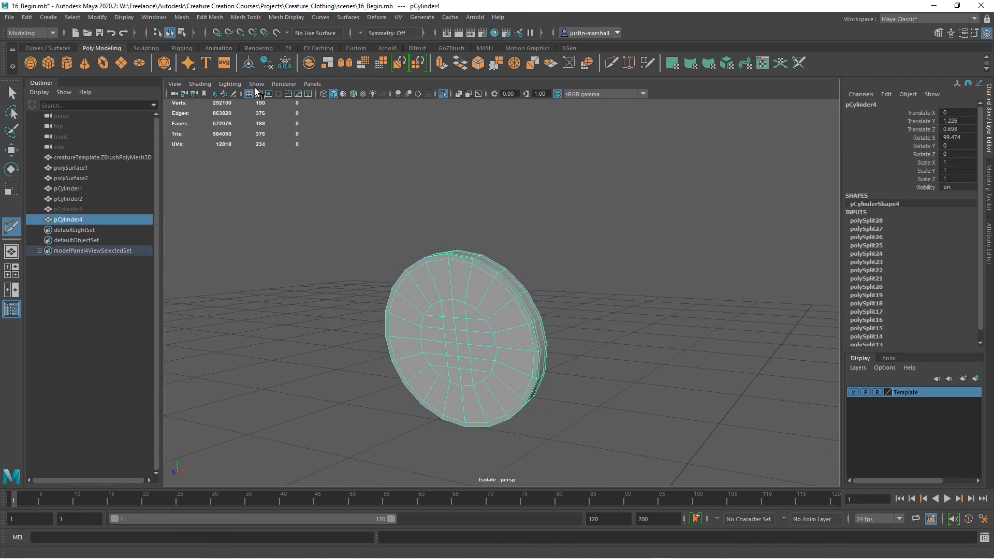
left_click(256, 84)
mouse_move(294, 102)
left_click(382, 103)
right_click_drag(599, 291, 528, 304, "alt")
left_click_drag(528, 304, 582, 292, "alt")
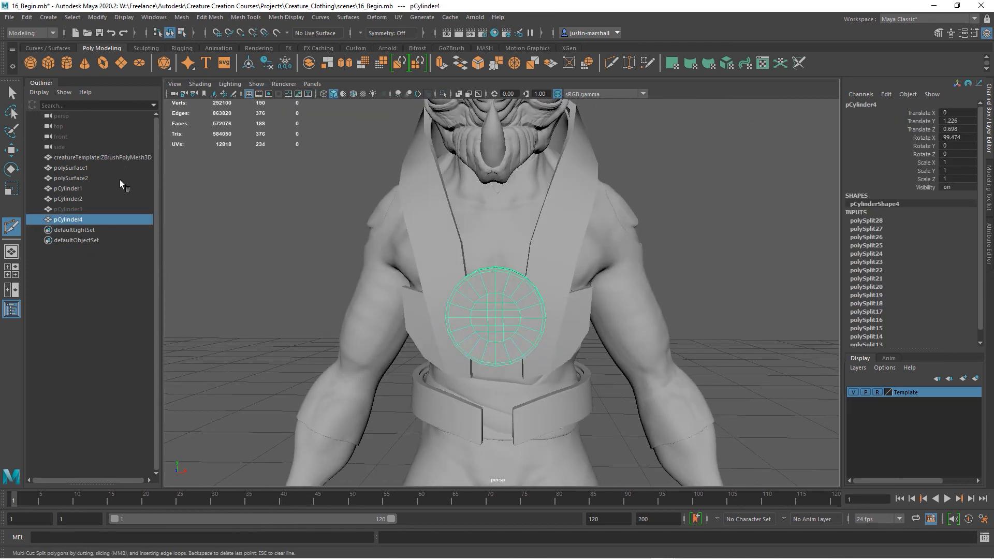
Step: Rename the edited disc pCylinder4 as medallionExport
double_click(76, 220)
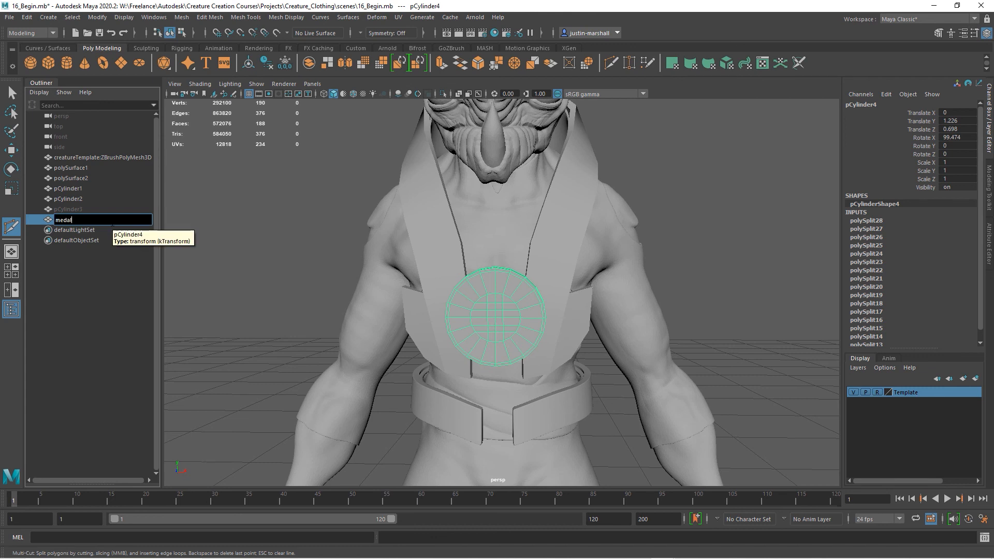
type("medallionExport")
key("Return")
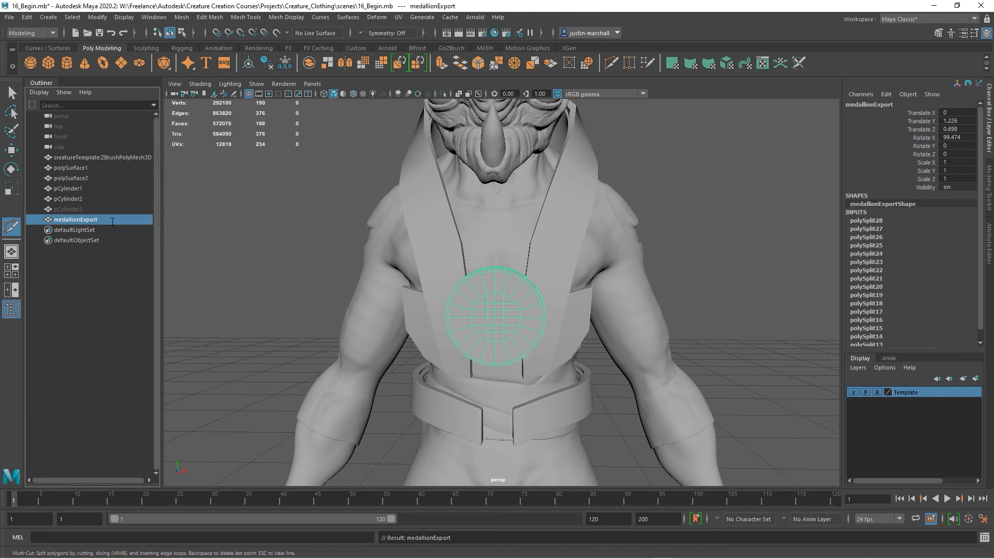
Step: Rename the hidden original disc pCylinder3 as medallionBas
left_click(77, 209)
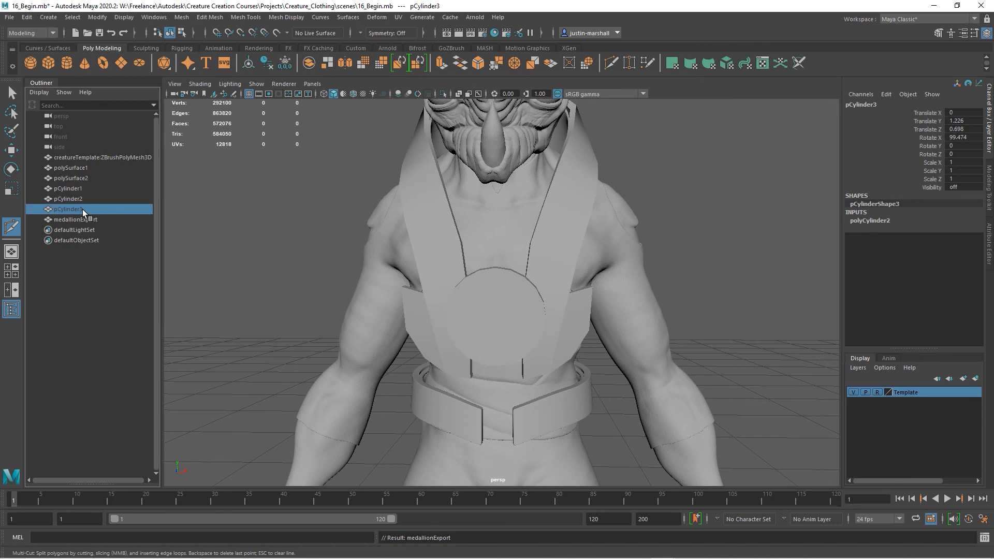
double_click(82, 210)
type("medallionBas")
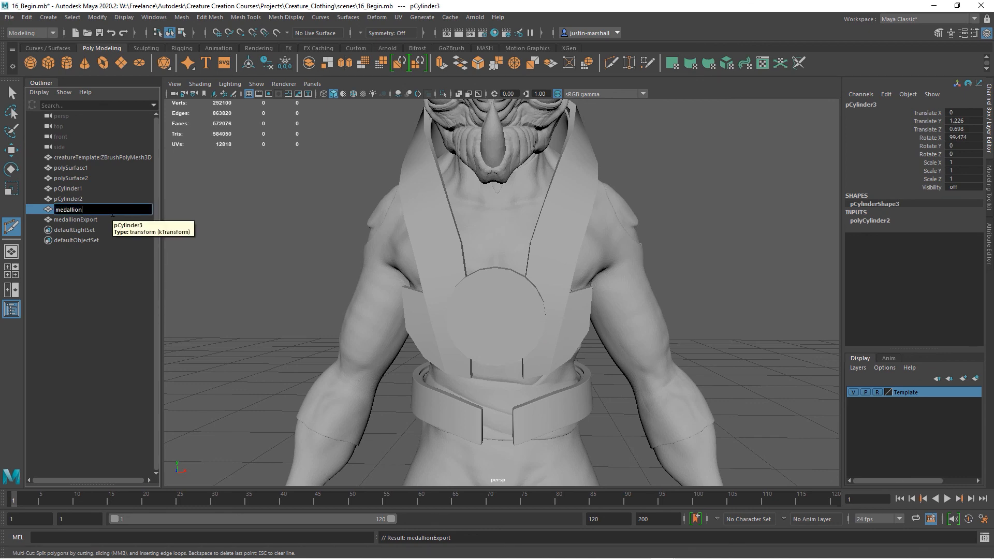